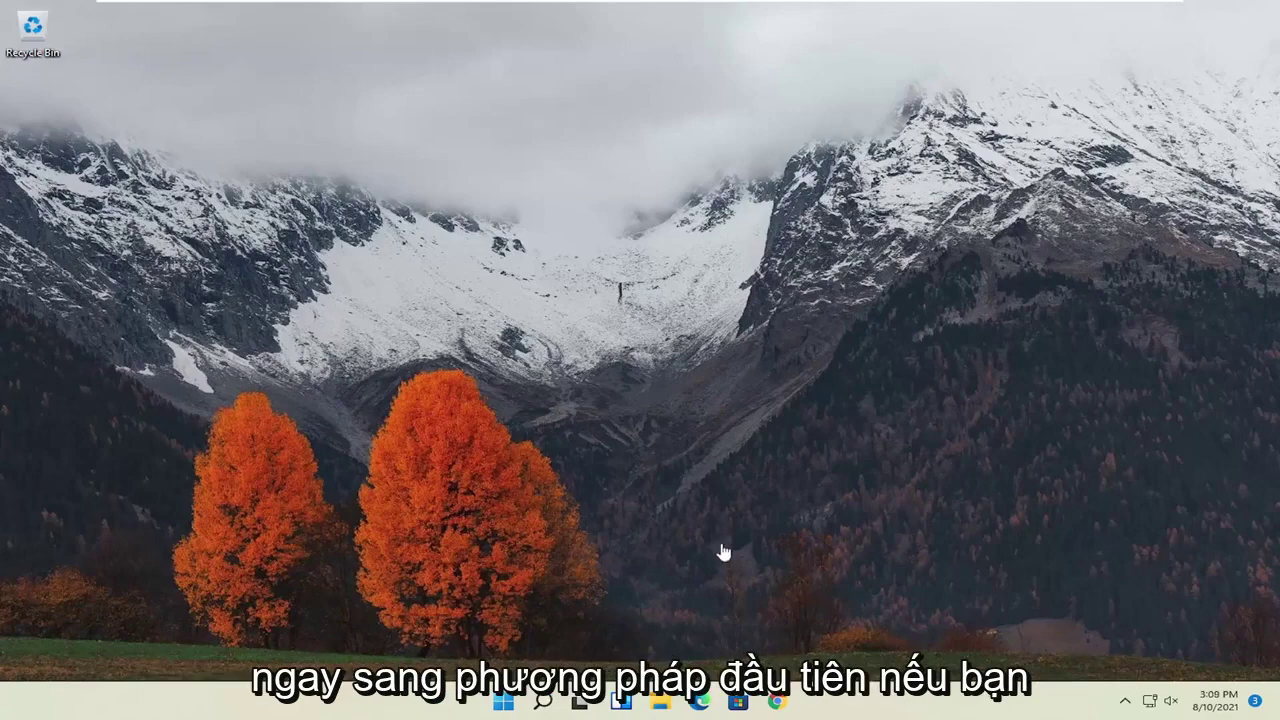
# - Open Google Chrome and go to the Reset and clean up section of its advanced settings
pyautogui.click(781, 703)
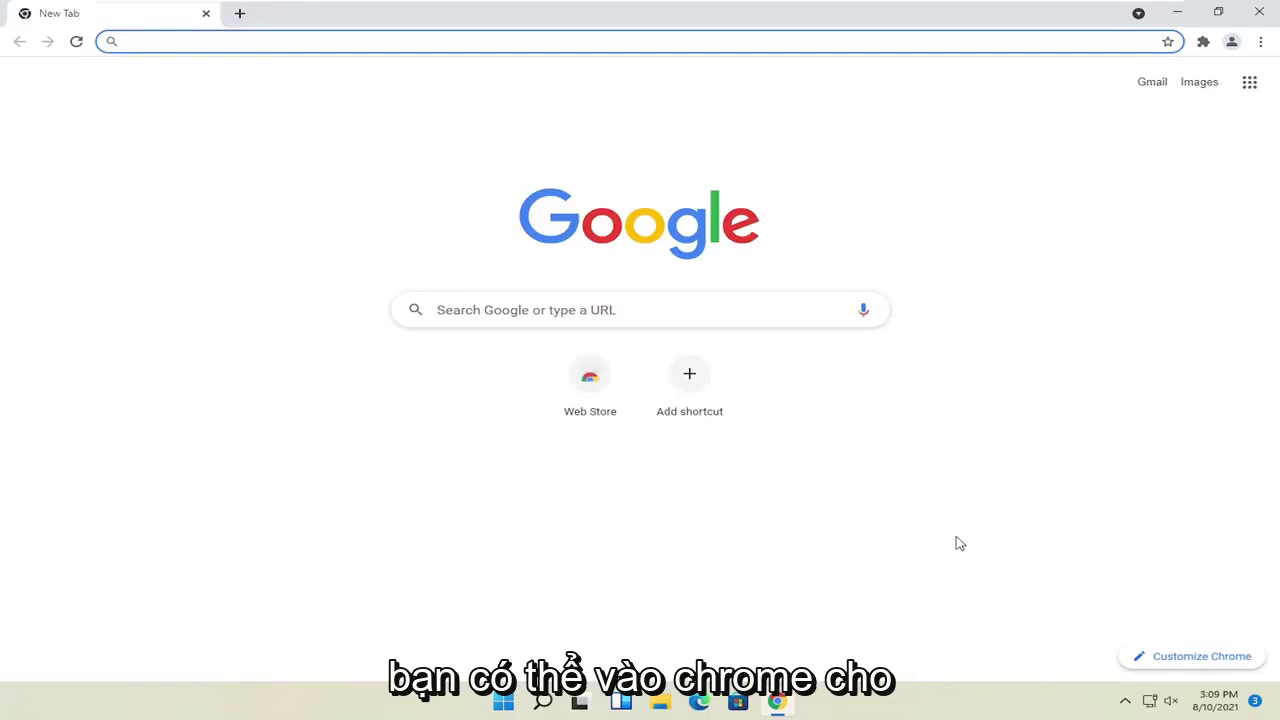
pyautogui.click(1261, 42)
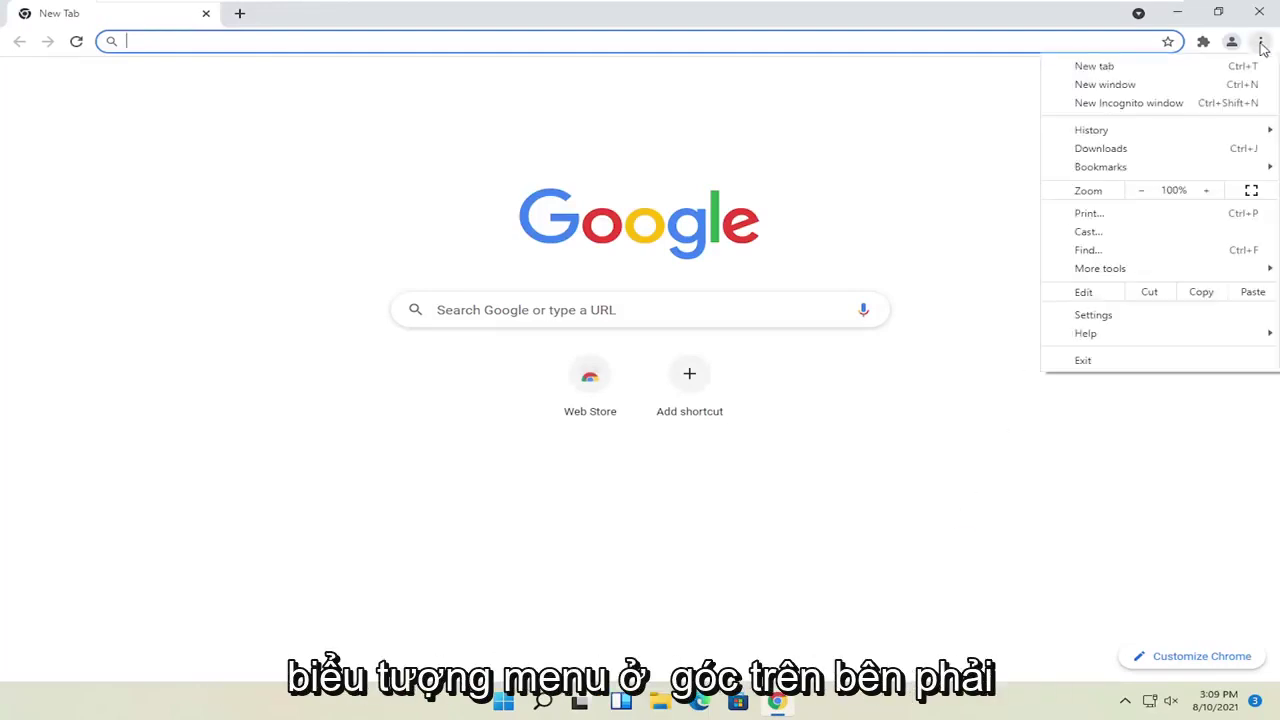
pyautogui.click(1092, 316)
pyautogui.click(47, 386)
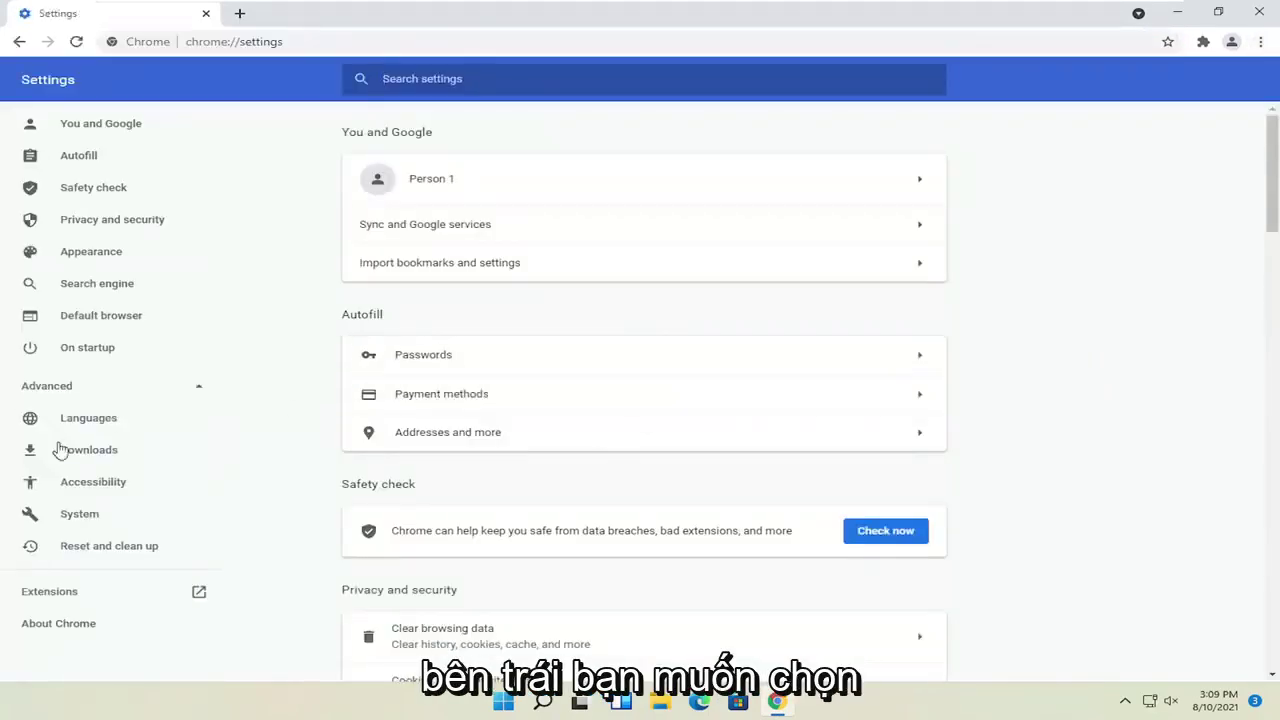
pyautogui.click(84, 551)
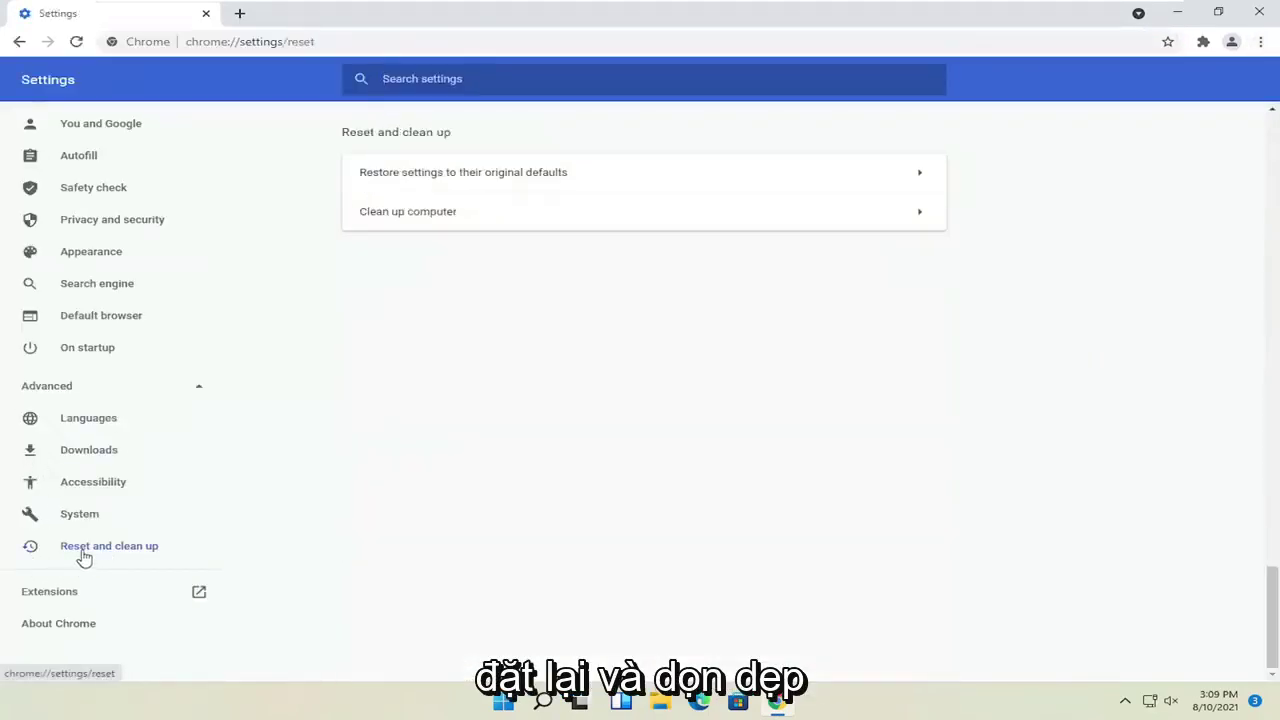
# - Restore Chrome's settings to their original defaults with reporting of the current settings turned off, and close the browser
pyautogui.click(532, 176)
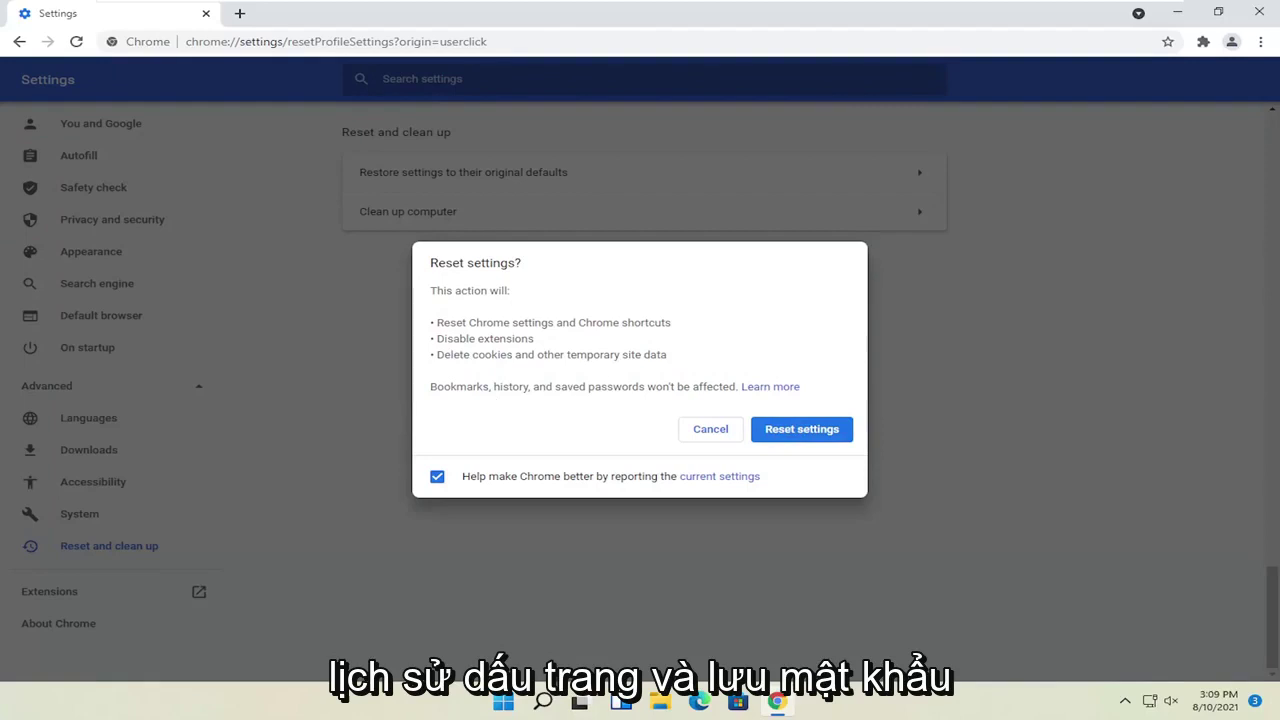
pyautogui.click(445, 481)
pyautogui.click(802, 429)
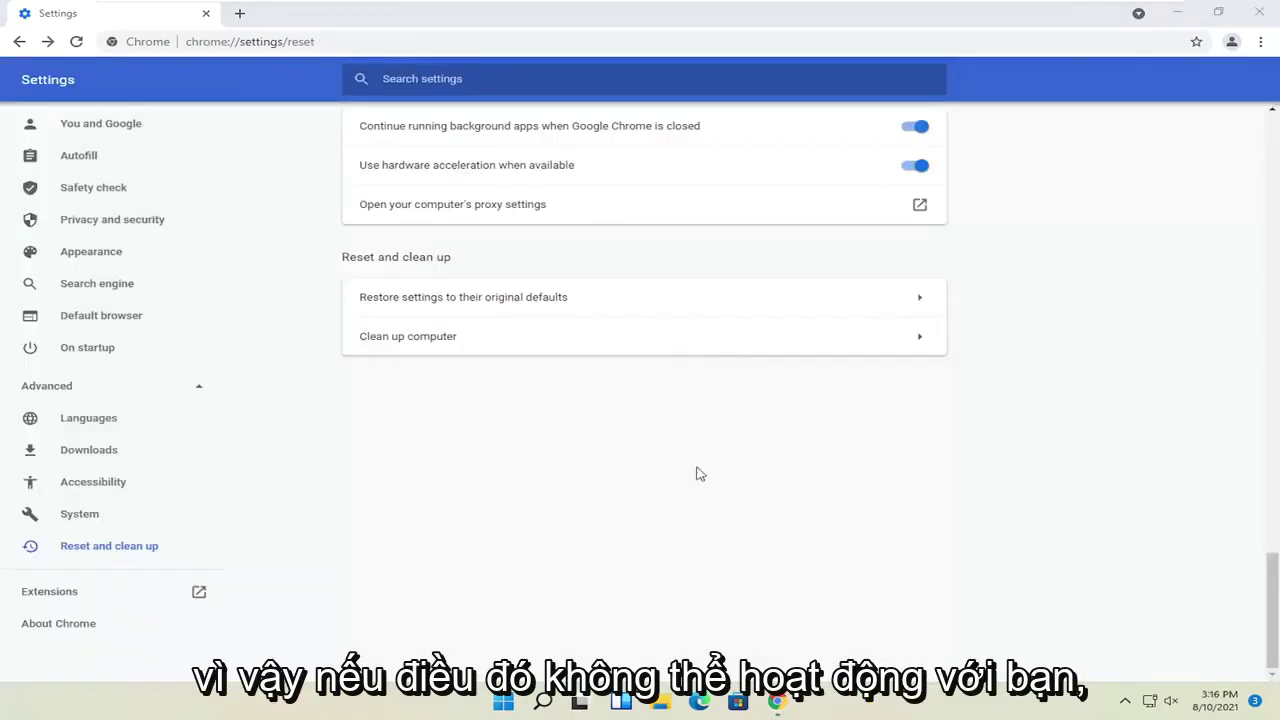
pyautogui.click(1264, 16)
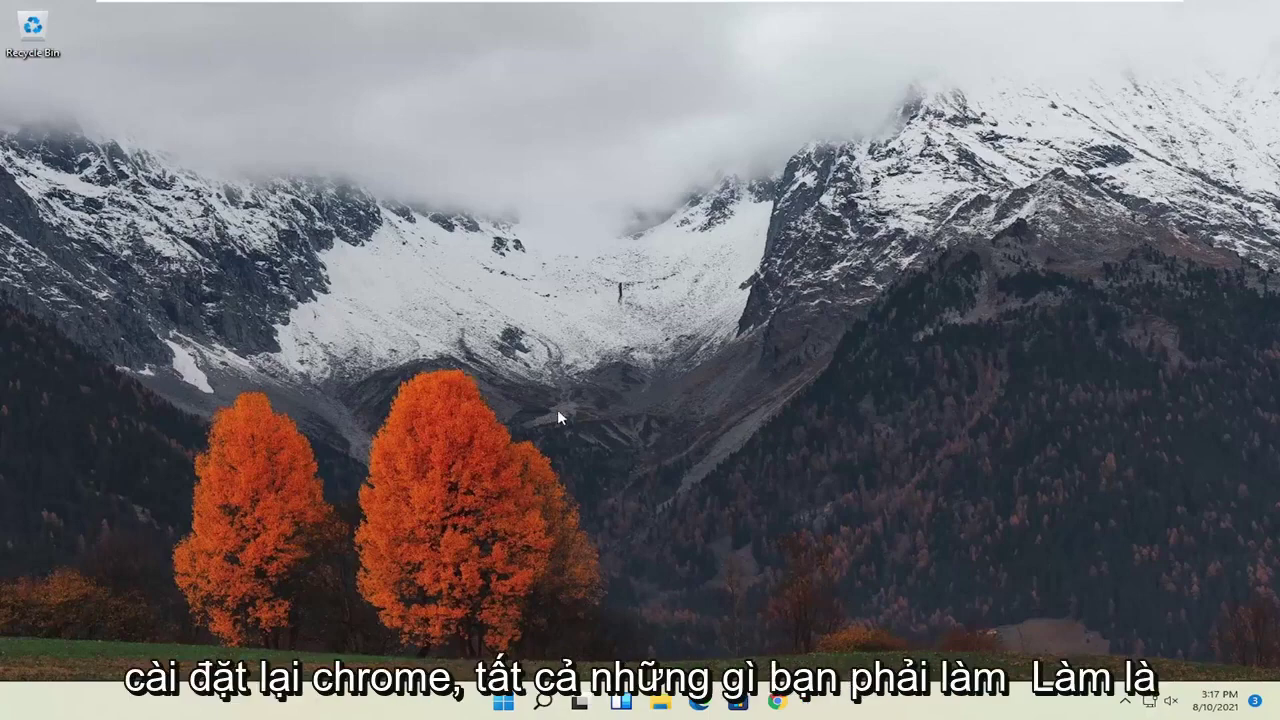
# - Find and open Control Panel, view its items as large icons, and open Programs and Features
pyautogui.click(544, 702)
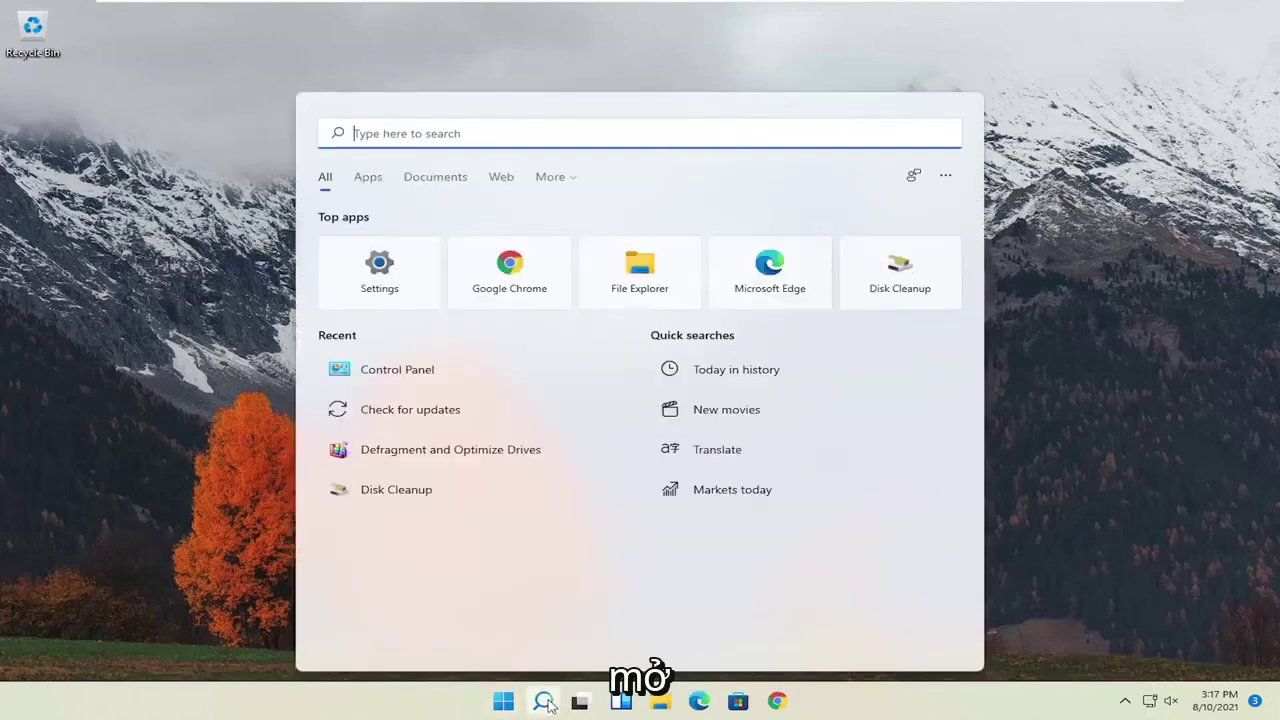
pyautogui.write('cont')
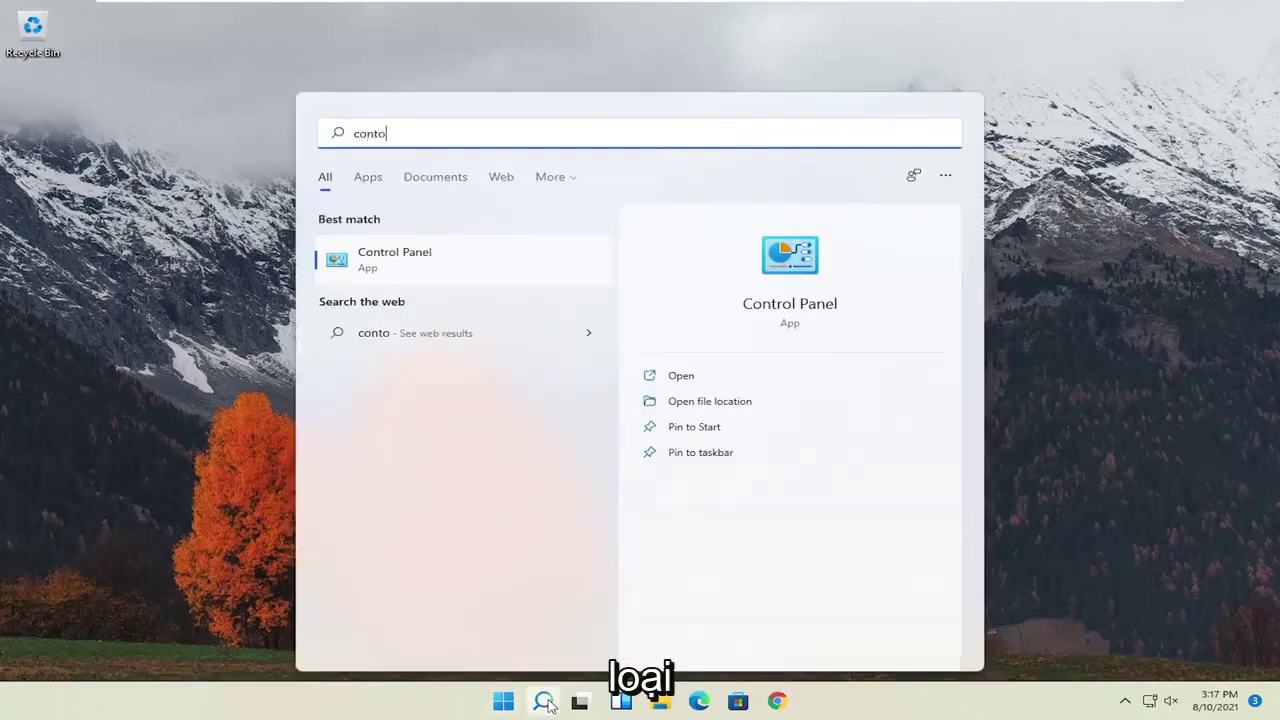
pyautogui.write('rol panel')
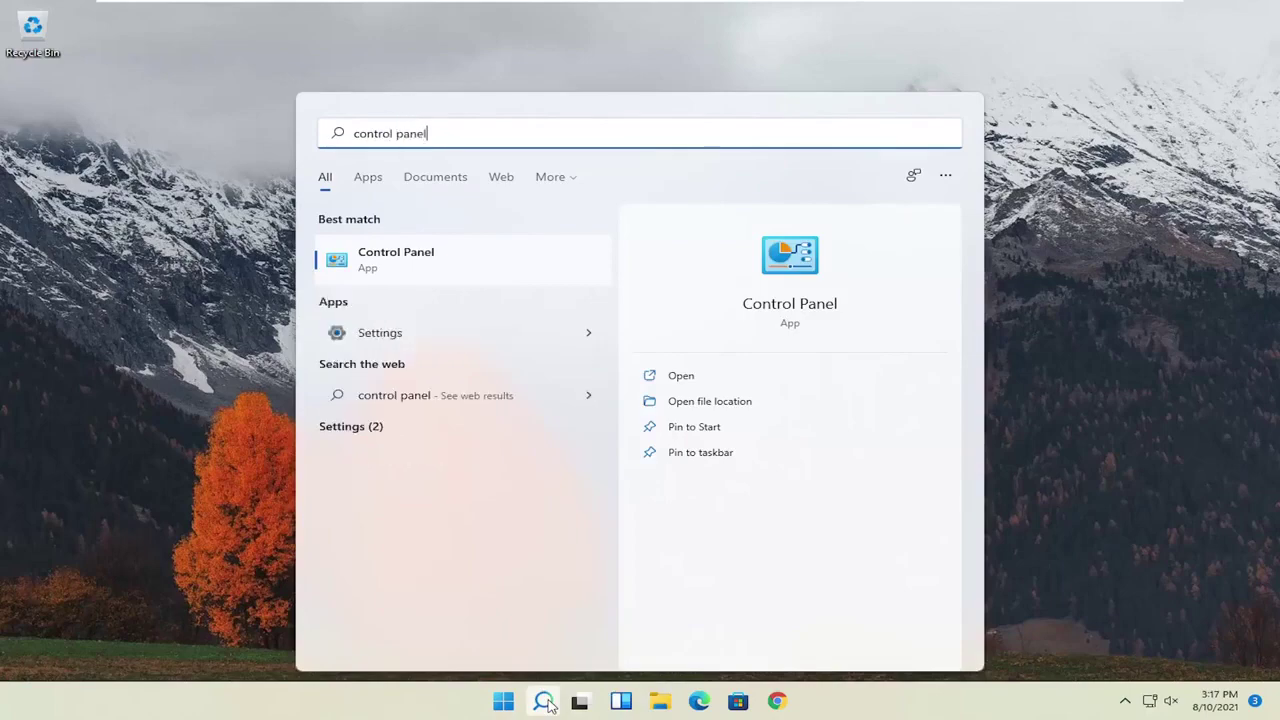
pyautogui.click(417, 265)
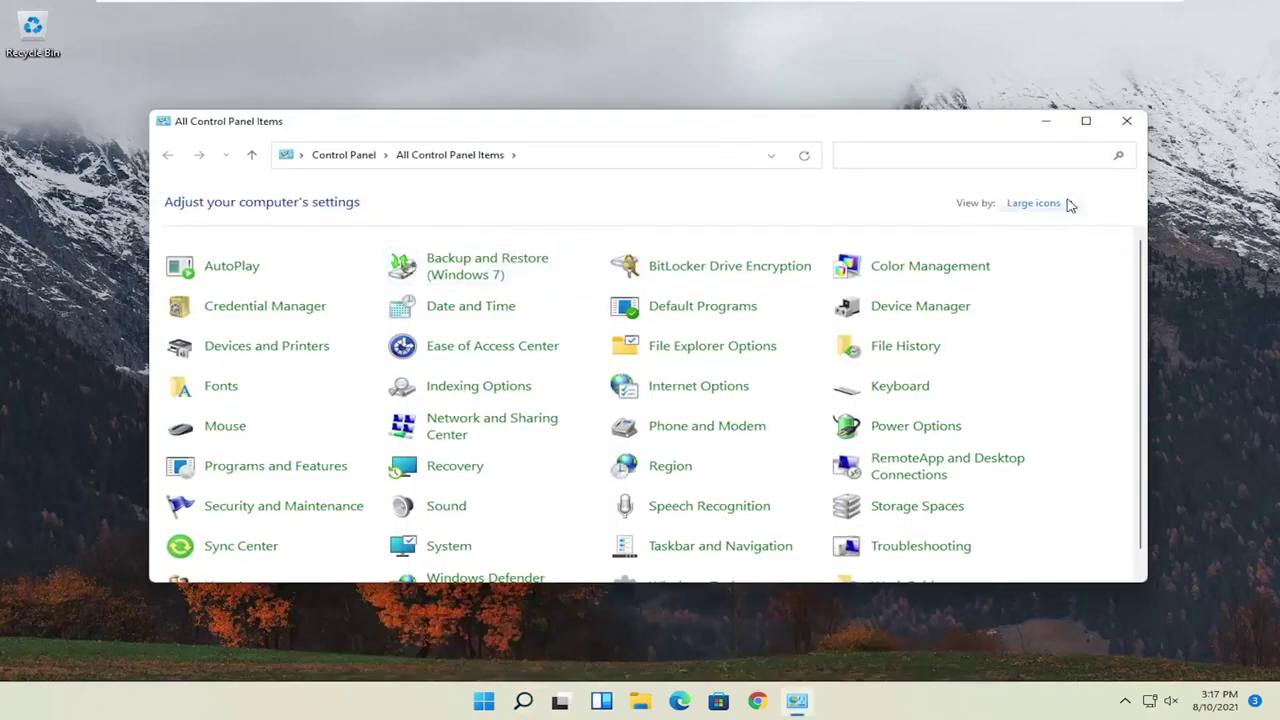
pyautogui.click(1066, 204)
pyautogui.click(1066, 248)
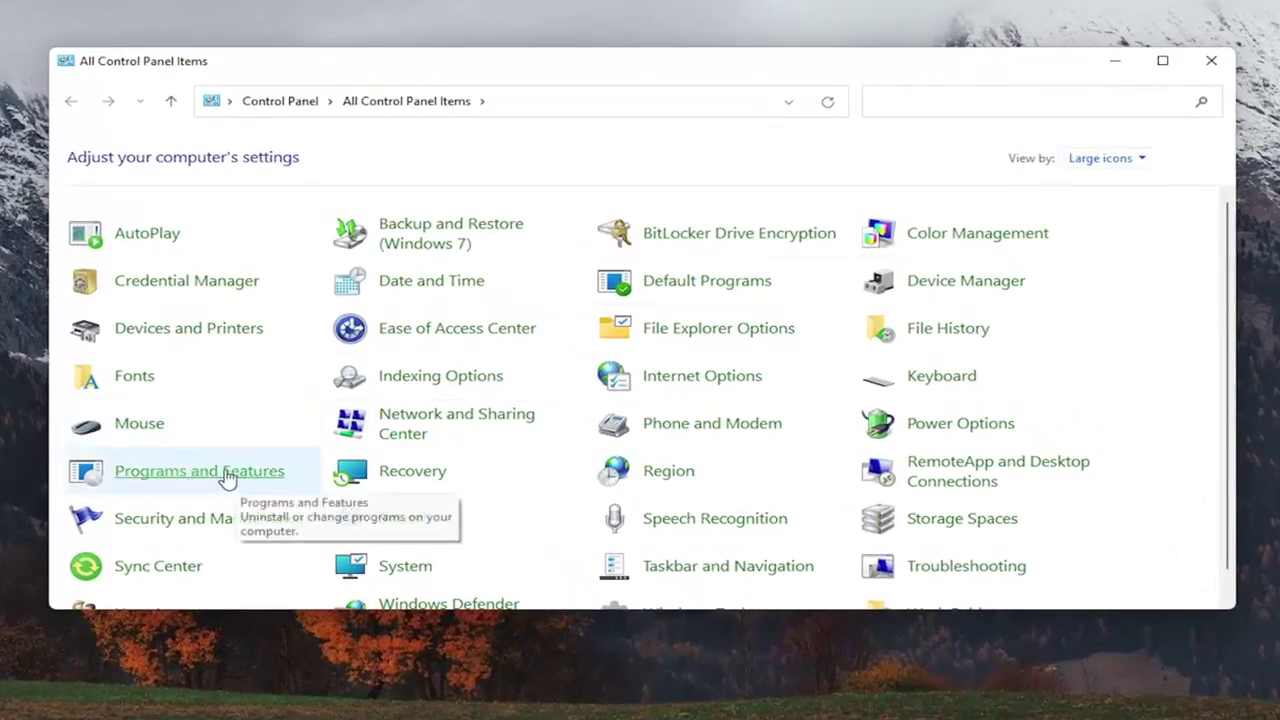
pyautogui.click(228, 478)
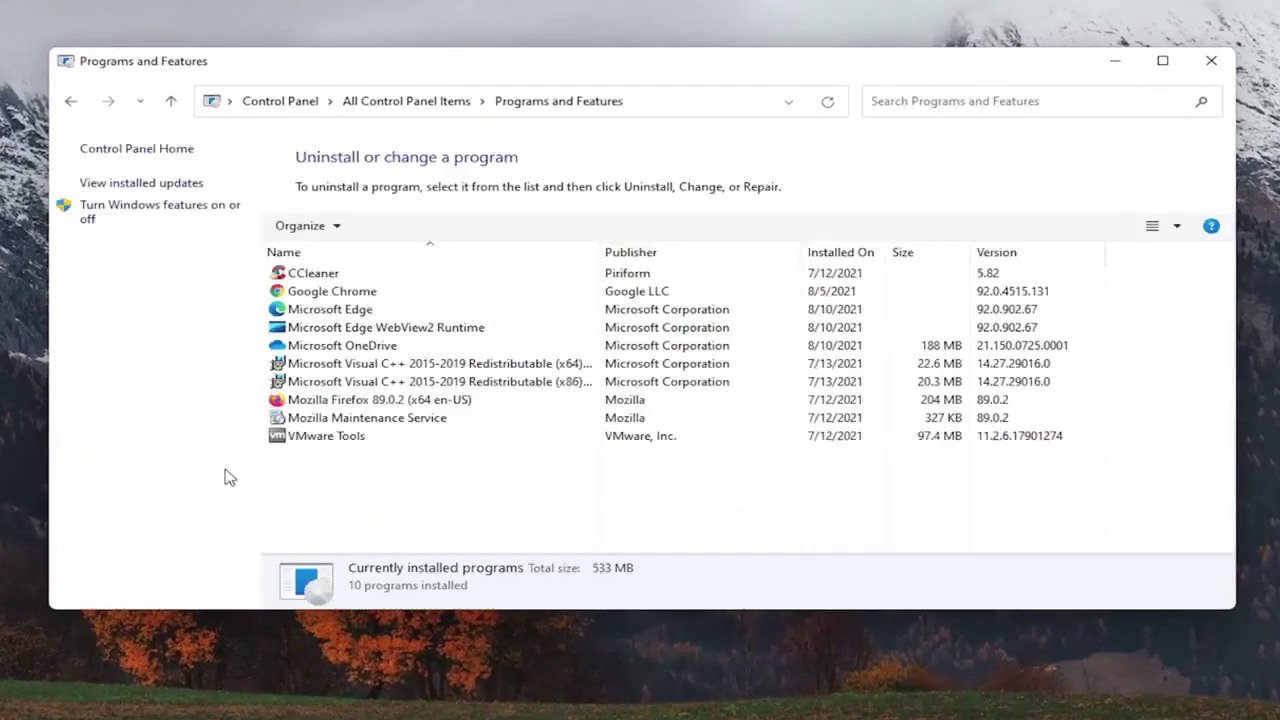
# - Uninstall Google Chrome, allowing the system changes and confirming the removal, and close Programs and Features
pyautogui.click(339, 298)
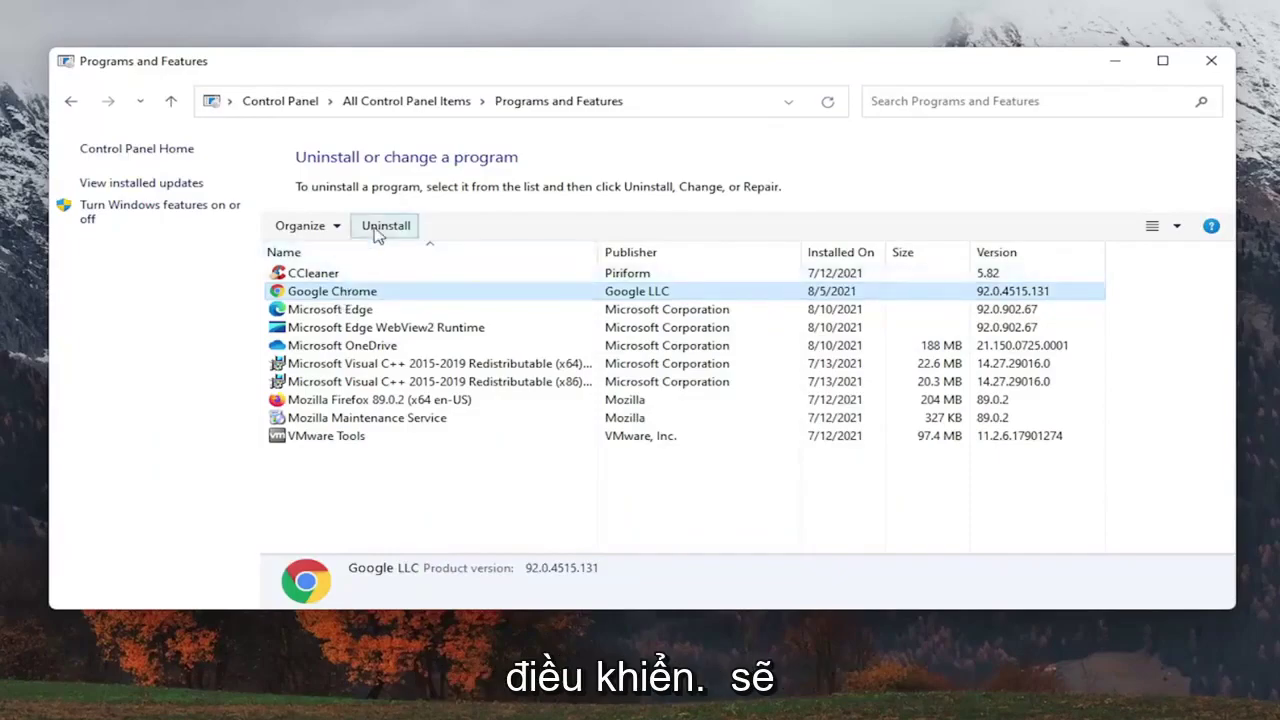
pyautogui.click(379, 229)
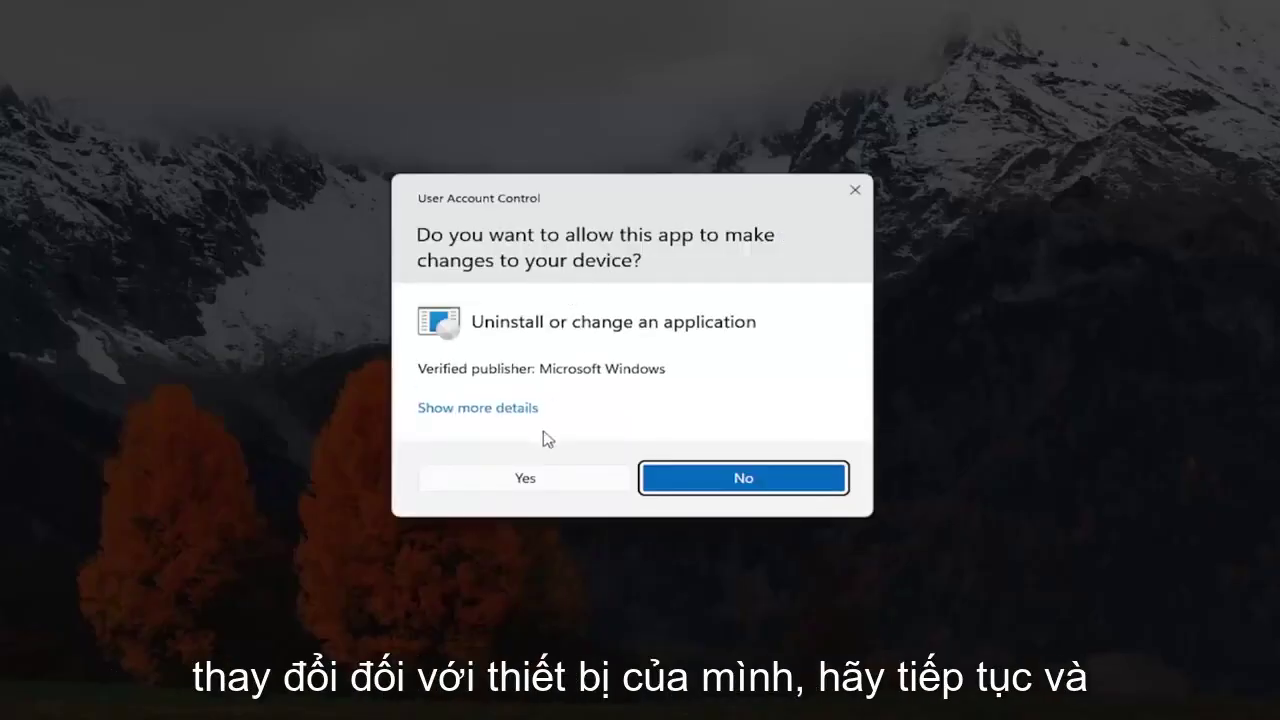
pyautogui.click(498, 482)
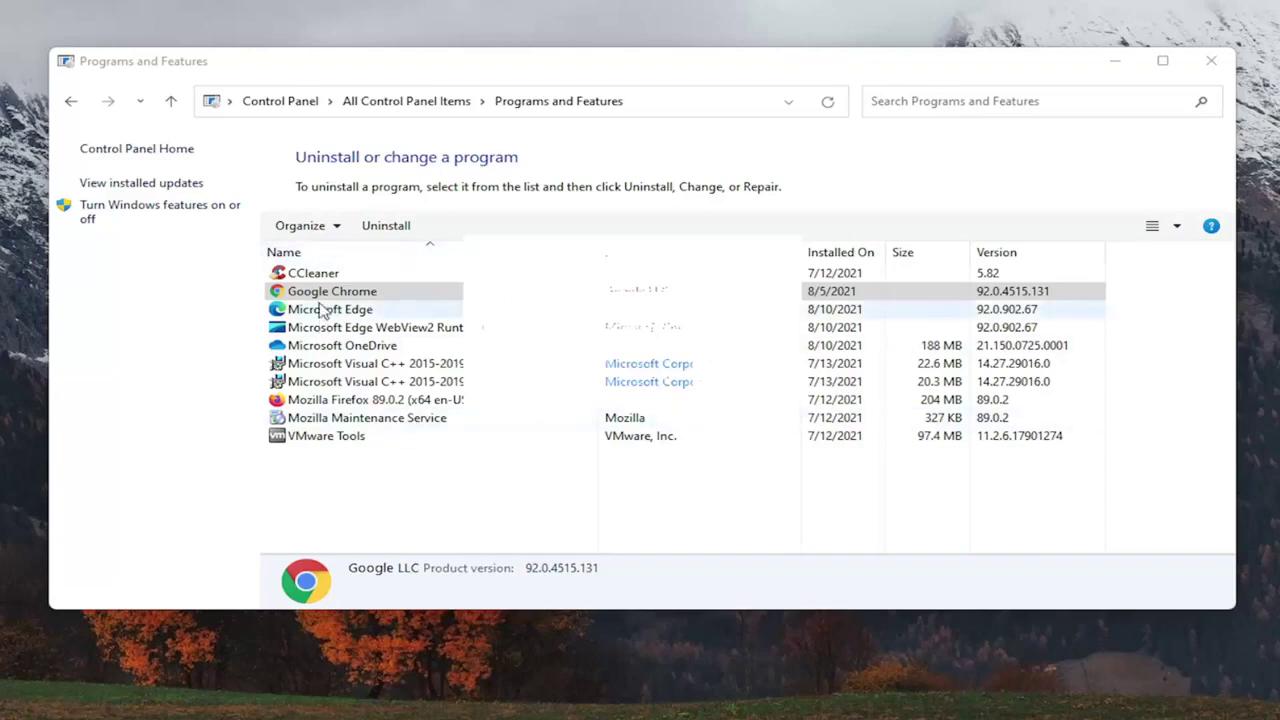
pyautogui.click(393, 228)
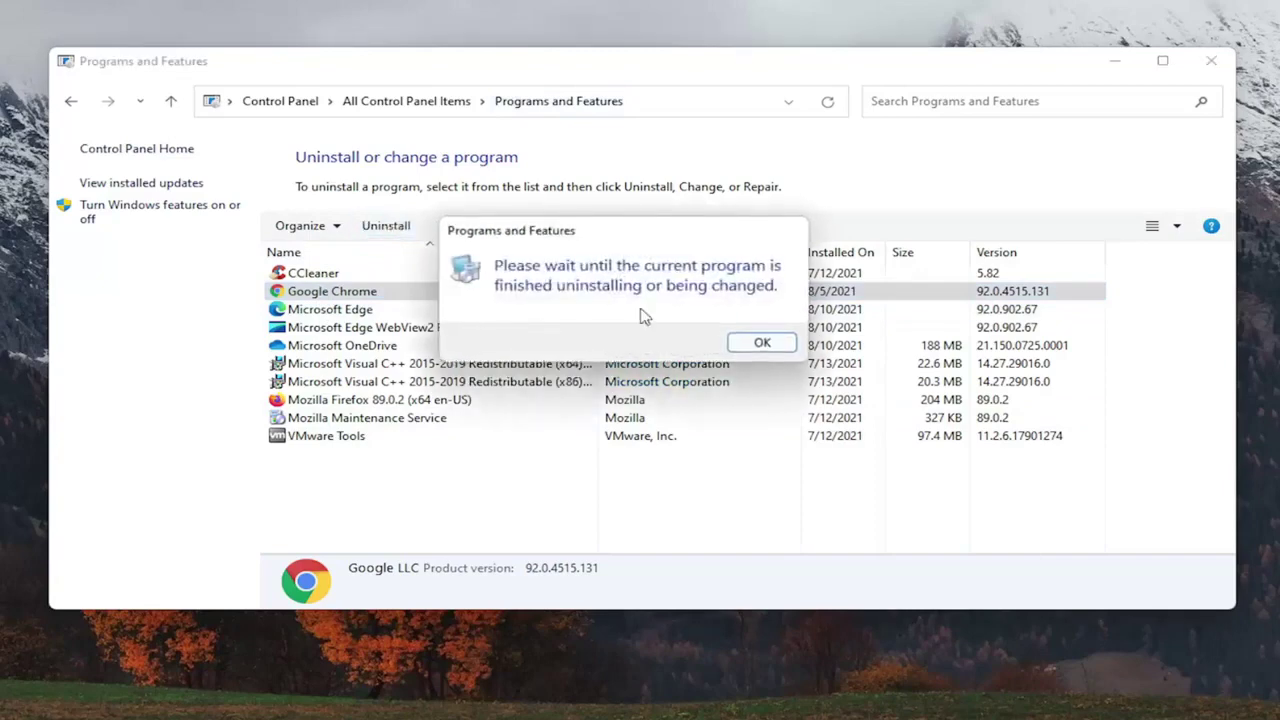
pyautogui.click(760, 343)
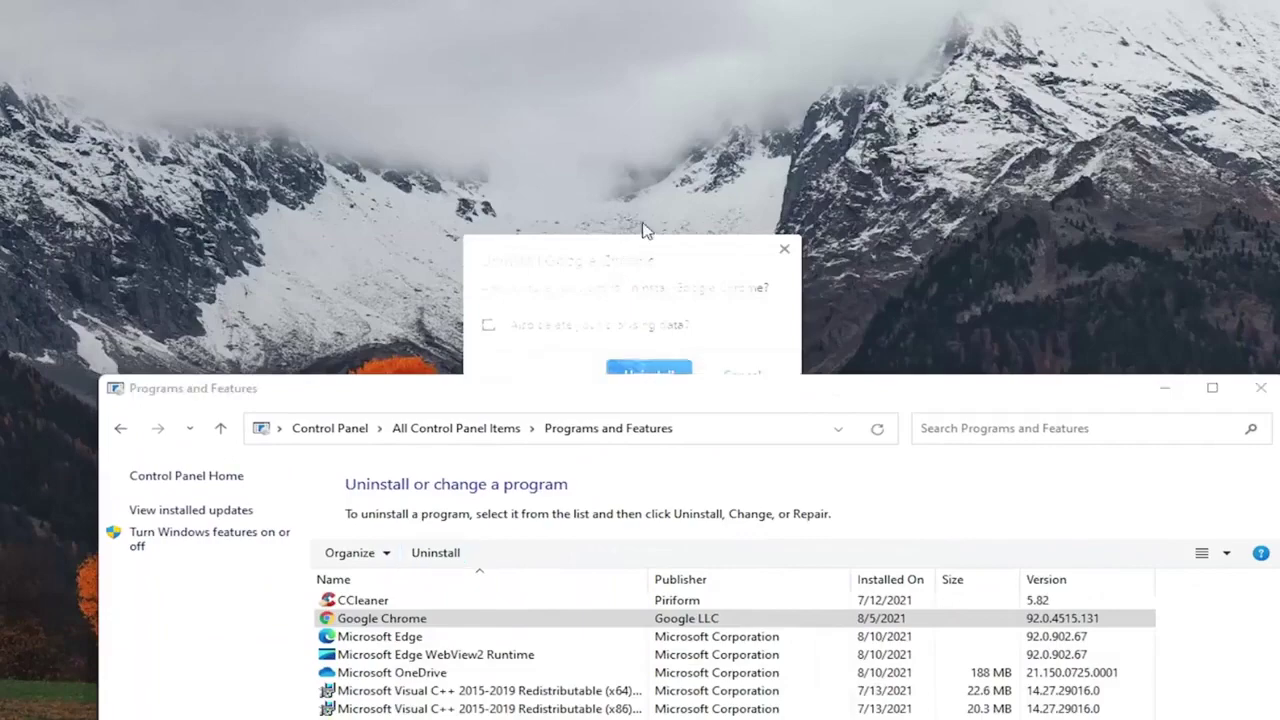
pyautogui.click(649, 371)
pyautogui.moveTo(640, 388); pyautogui.dragTo(614, 77)
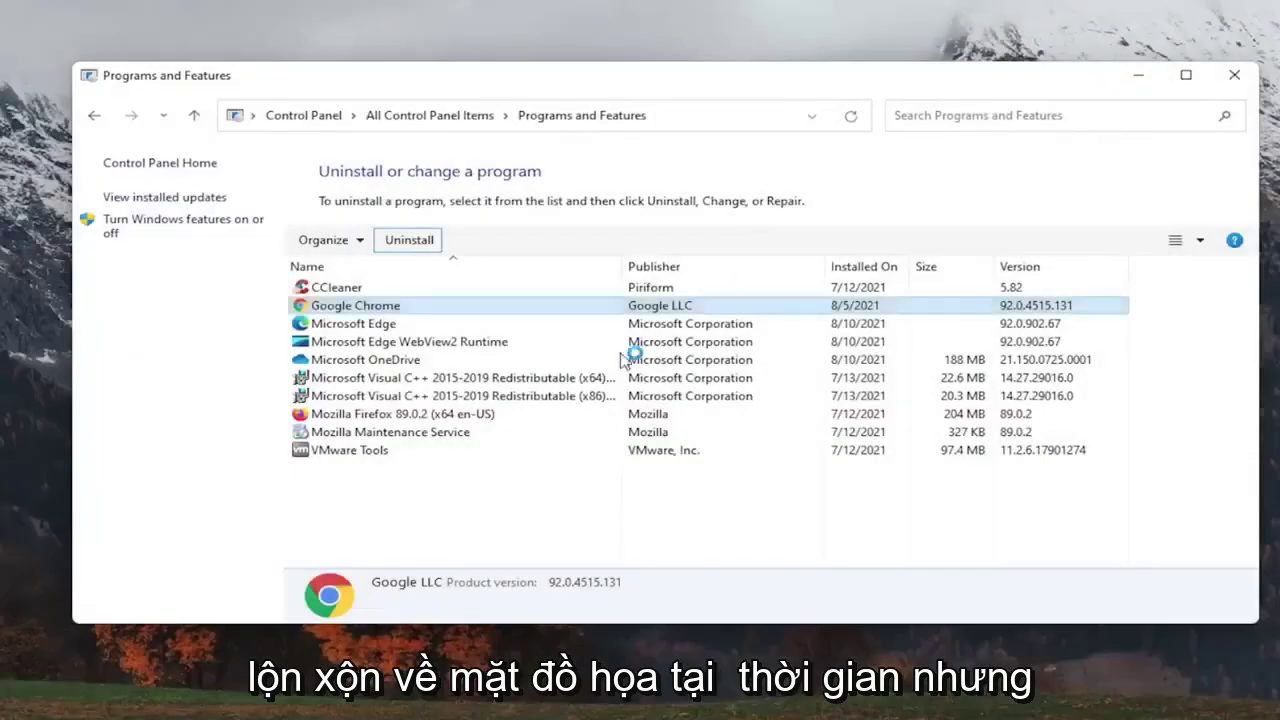
pyautogui.click(417, 308)
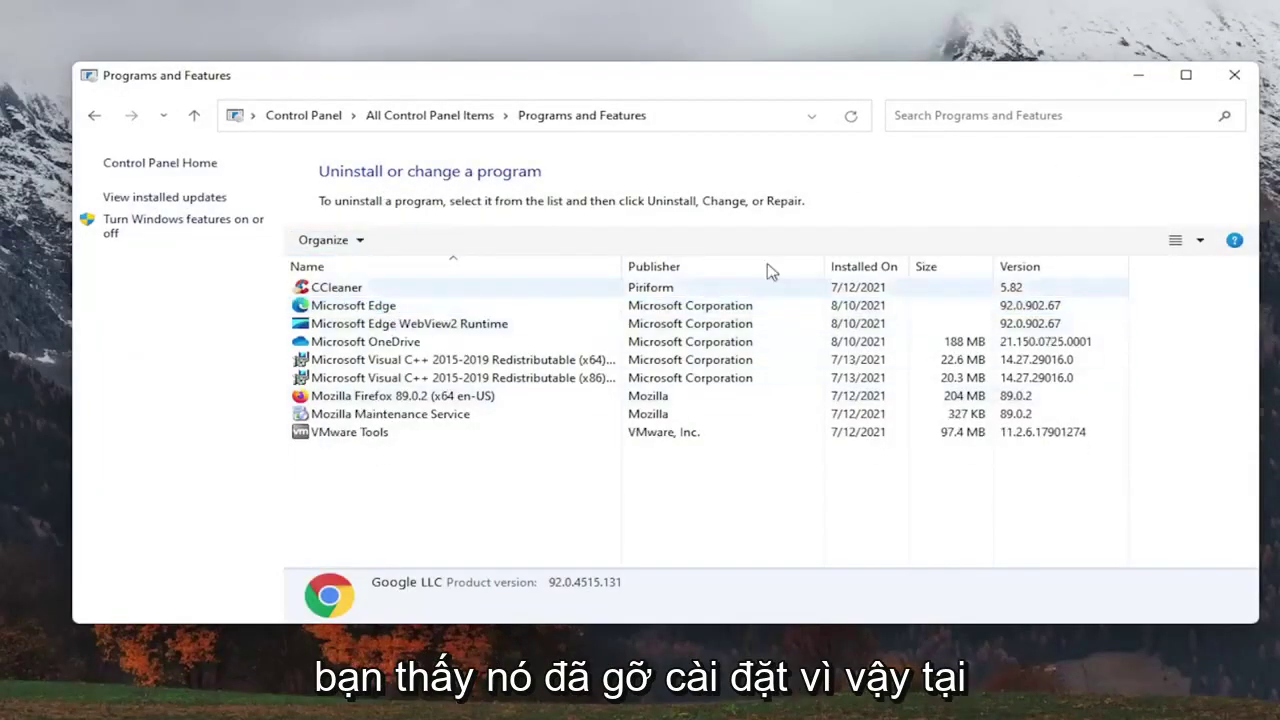
pyautogui.click(1234, 75)
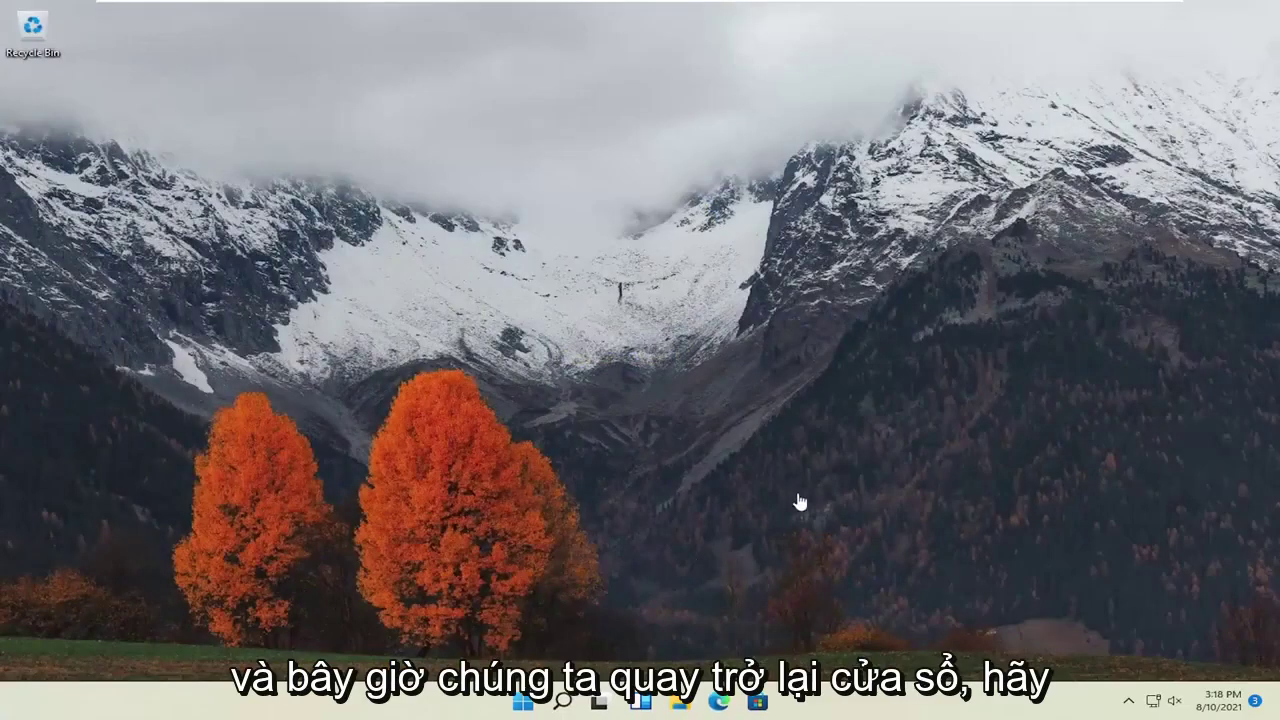
# - Switch to Microsoft Edge, search for "google chrome", and open the official Chrome download page
pyautogui.click(722, 703)
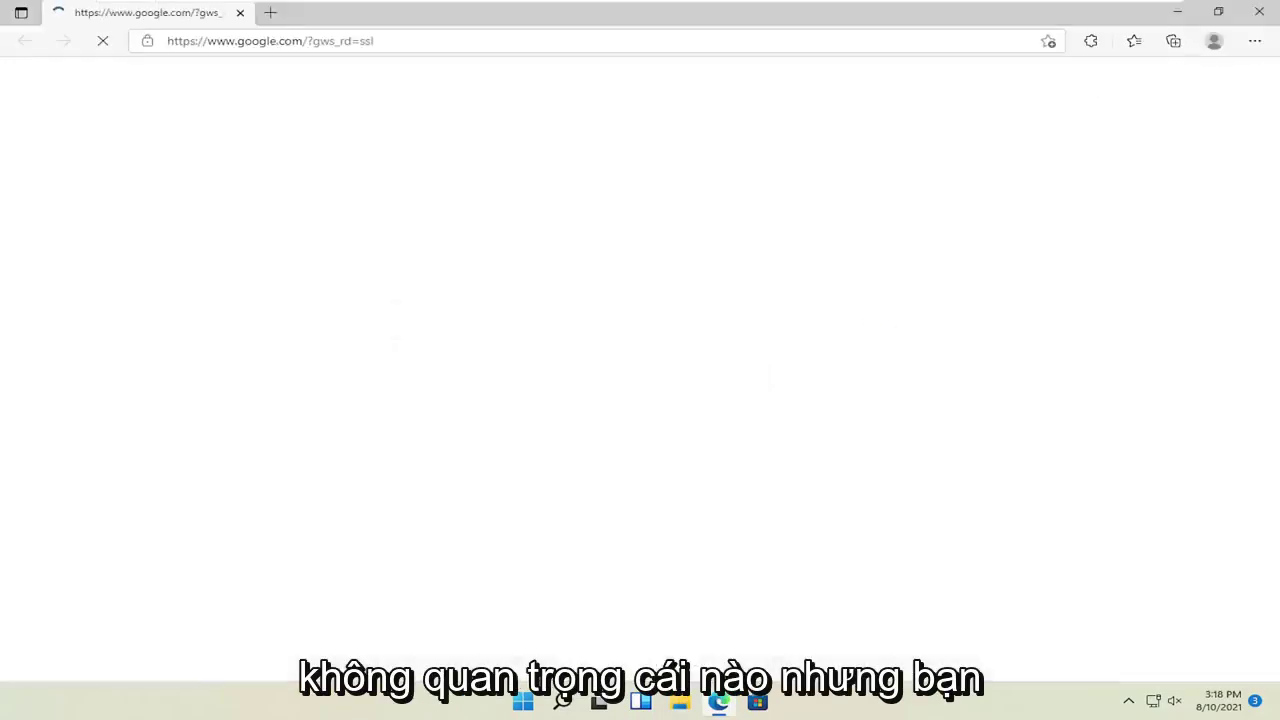
pyautogui.click(271, 43)
pyautogui.write('google chrome')
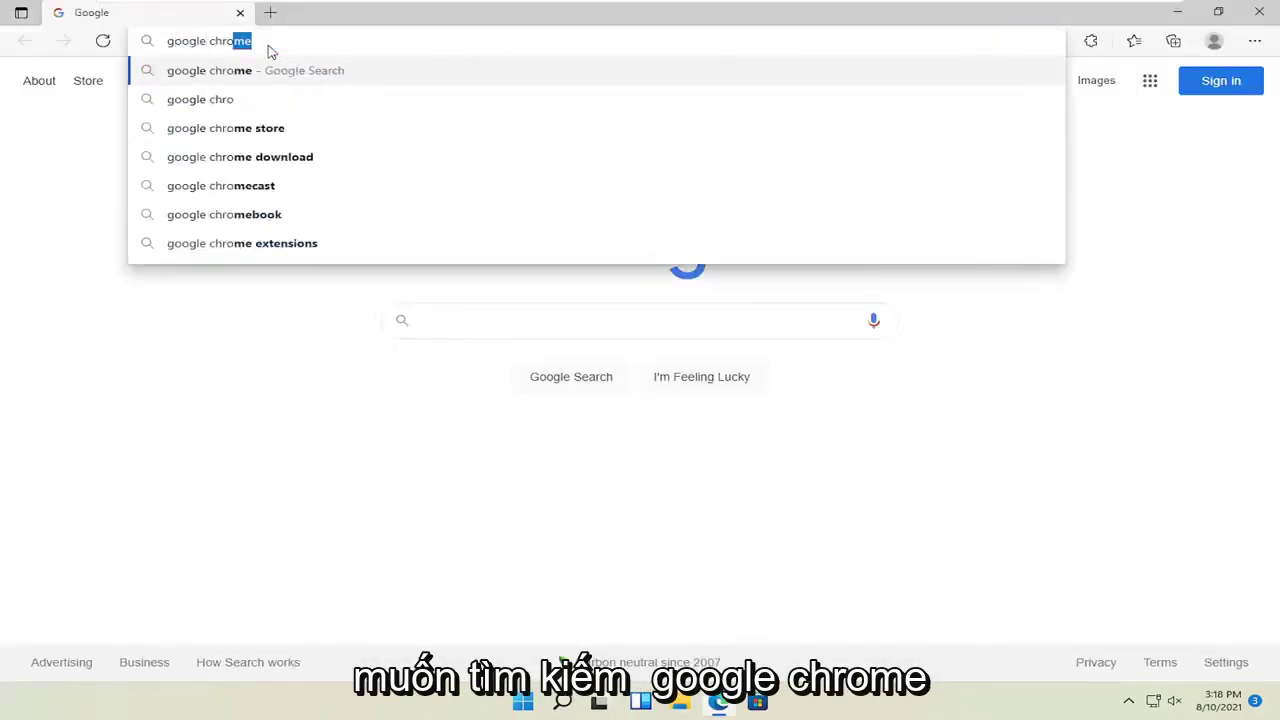
pyautogui.press('Return')
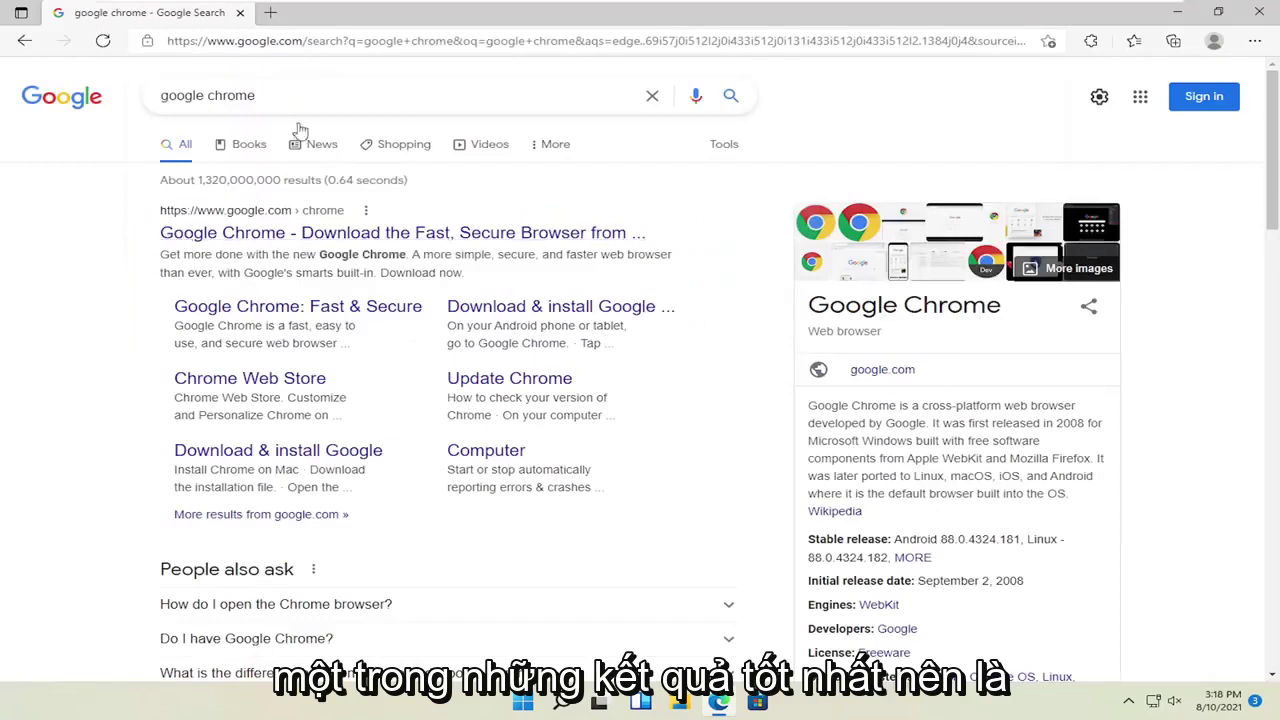
pyautogui.click(257, 233)
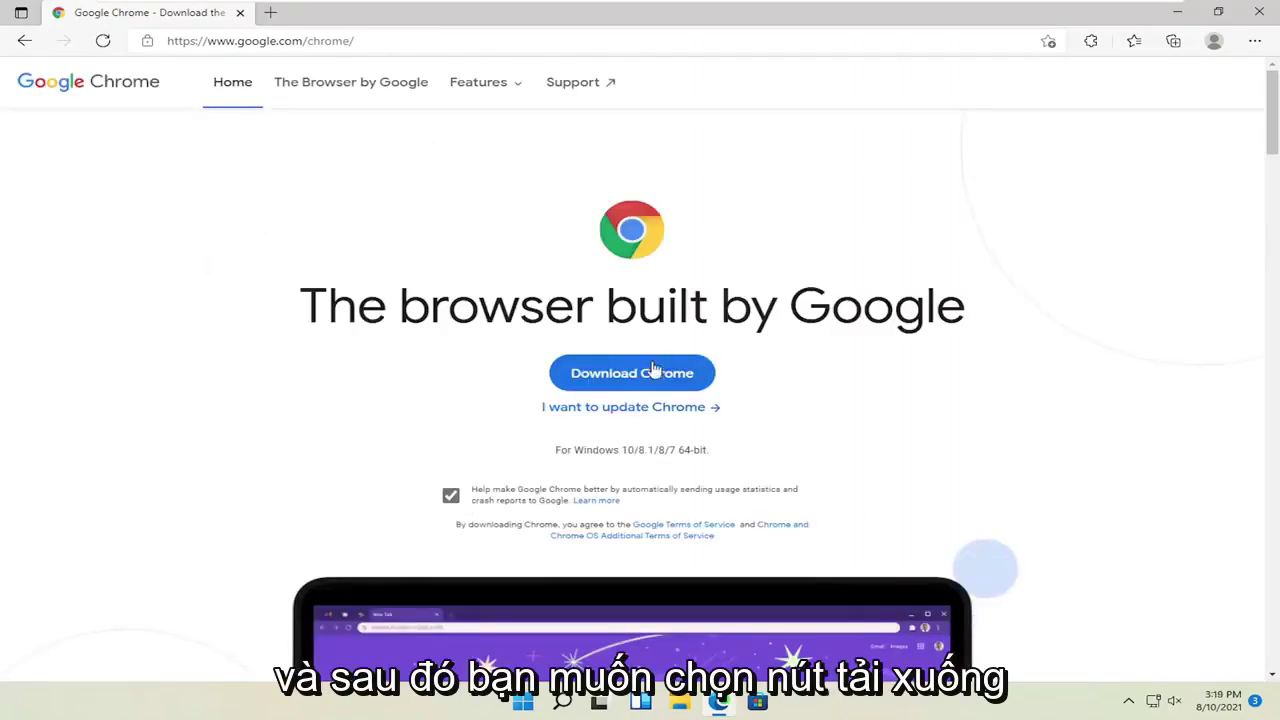
# - Download Chrome with usage statistics and crash reports turned off, run the installer with permission to make changes, and close Edge
pyautogui.click(451, 496)
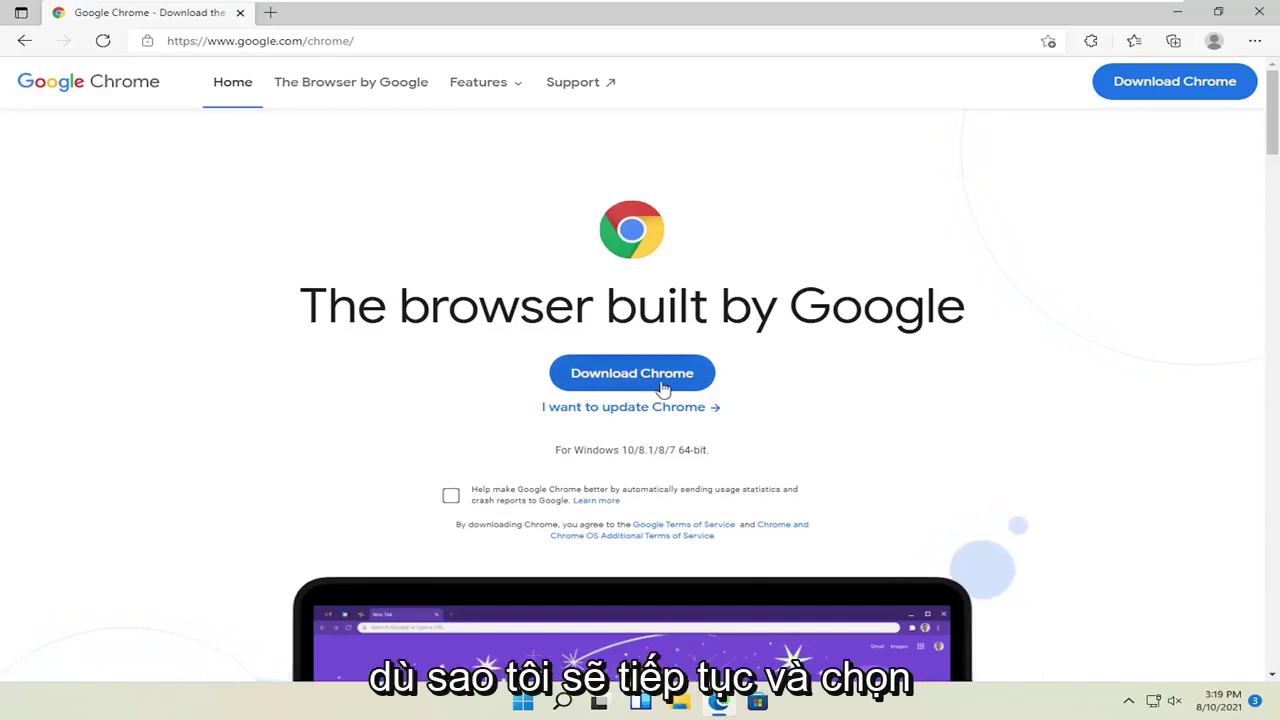
pyautogui.click(624, 382)
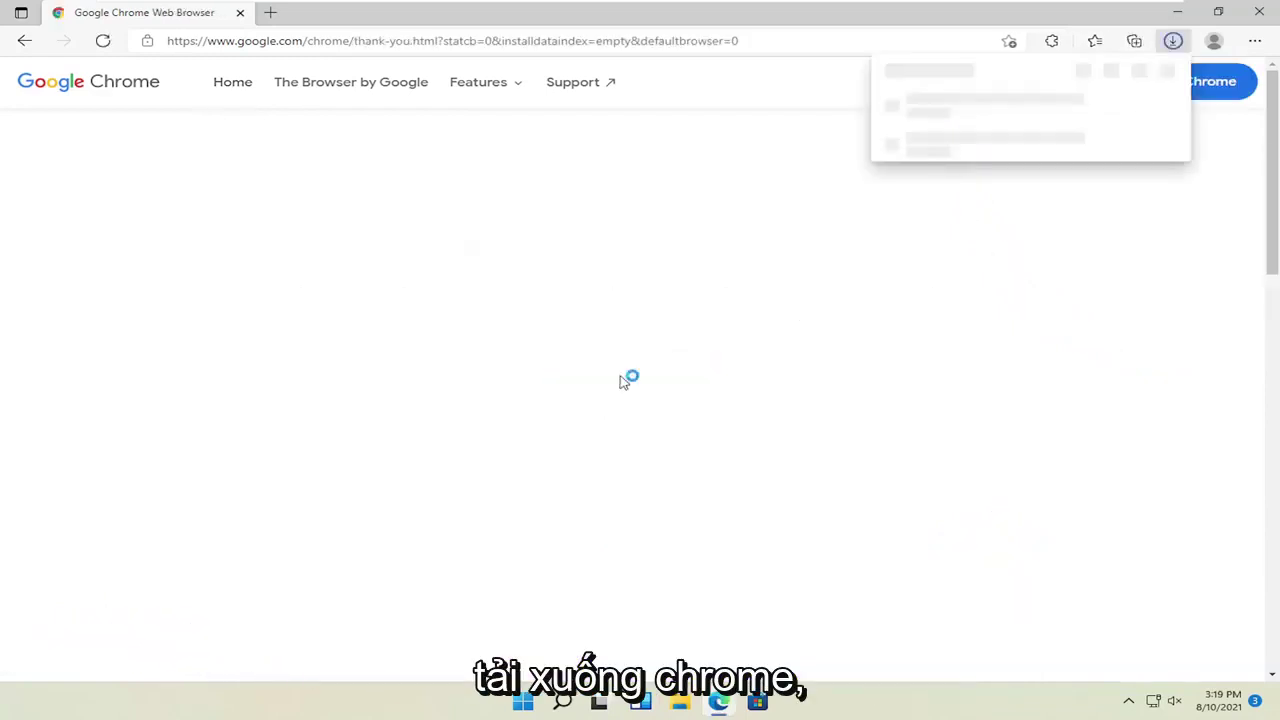
pyautogui.click(962, 110)
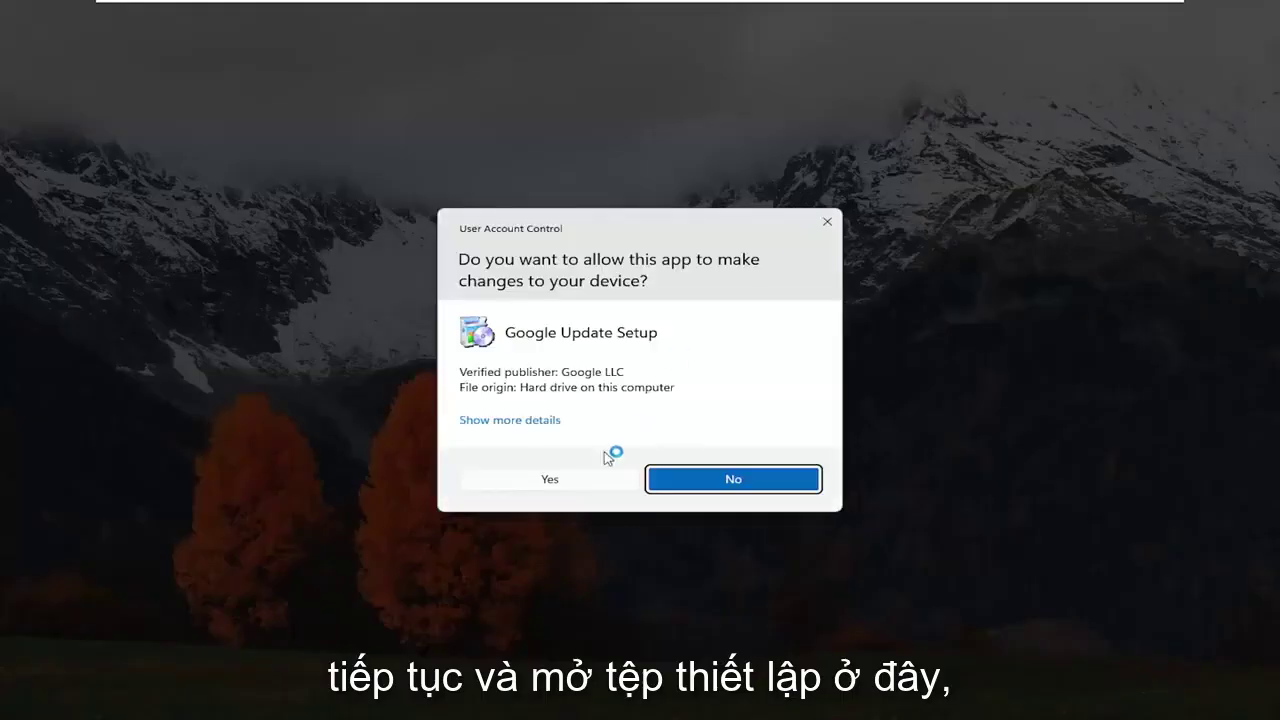
pyautogui.click(548, 481)
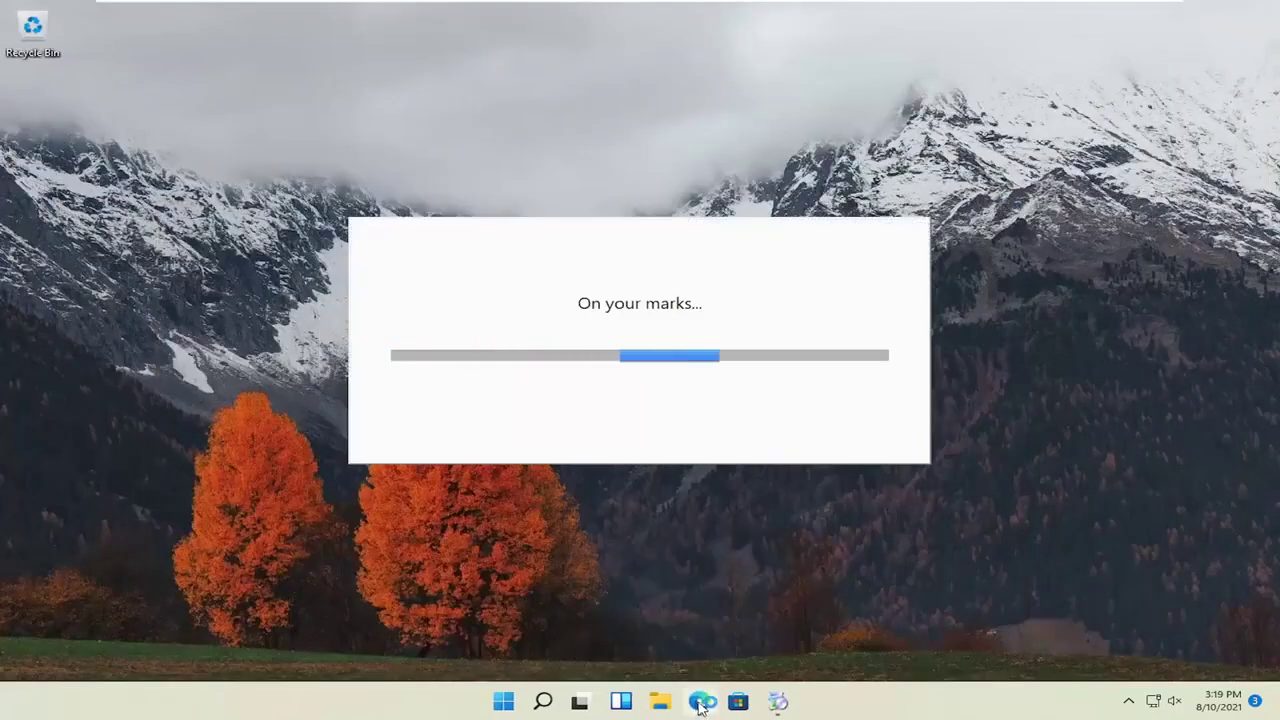
pyautogui.rightClick(699, 703)
pyautogui.click(631, 656)
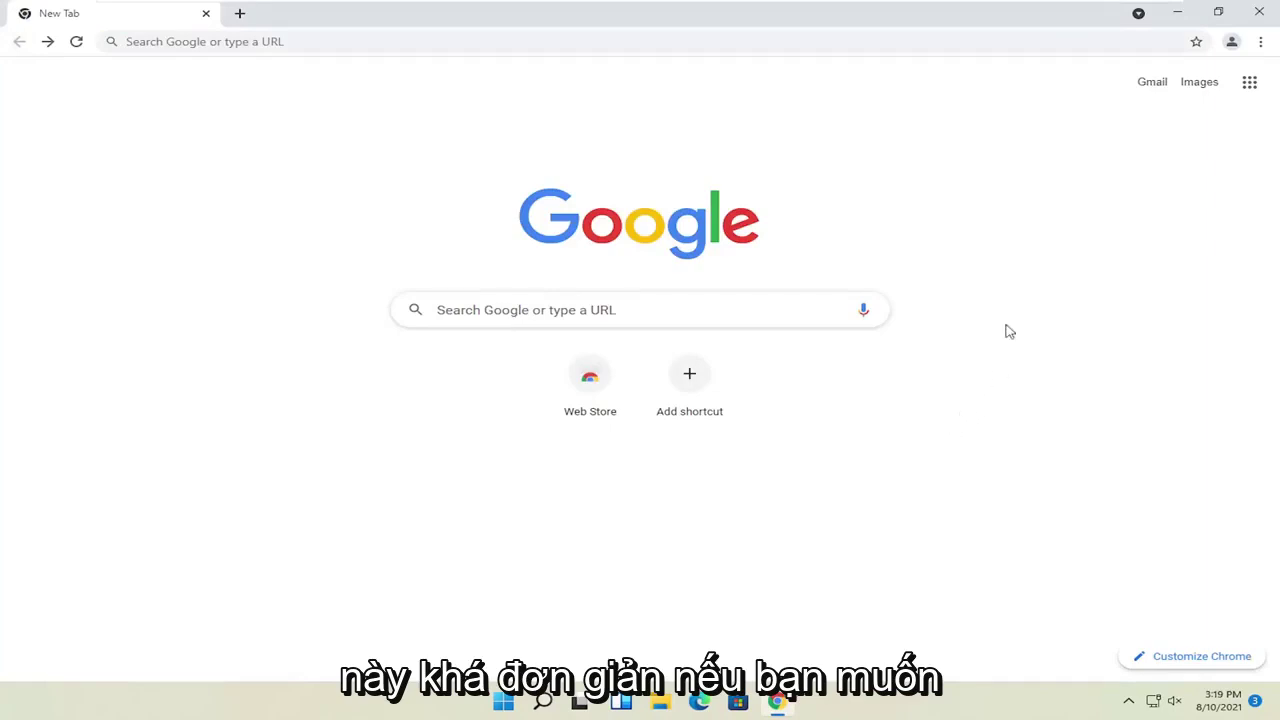
# - Open the profile options in the reinstalled Chrome and close the browser window
pyautogui.click(1235, 42)
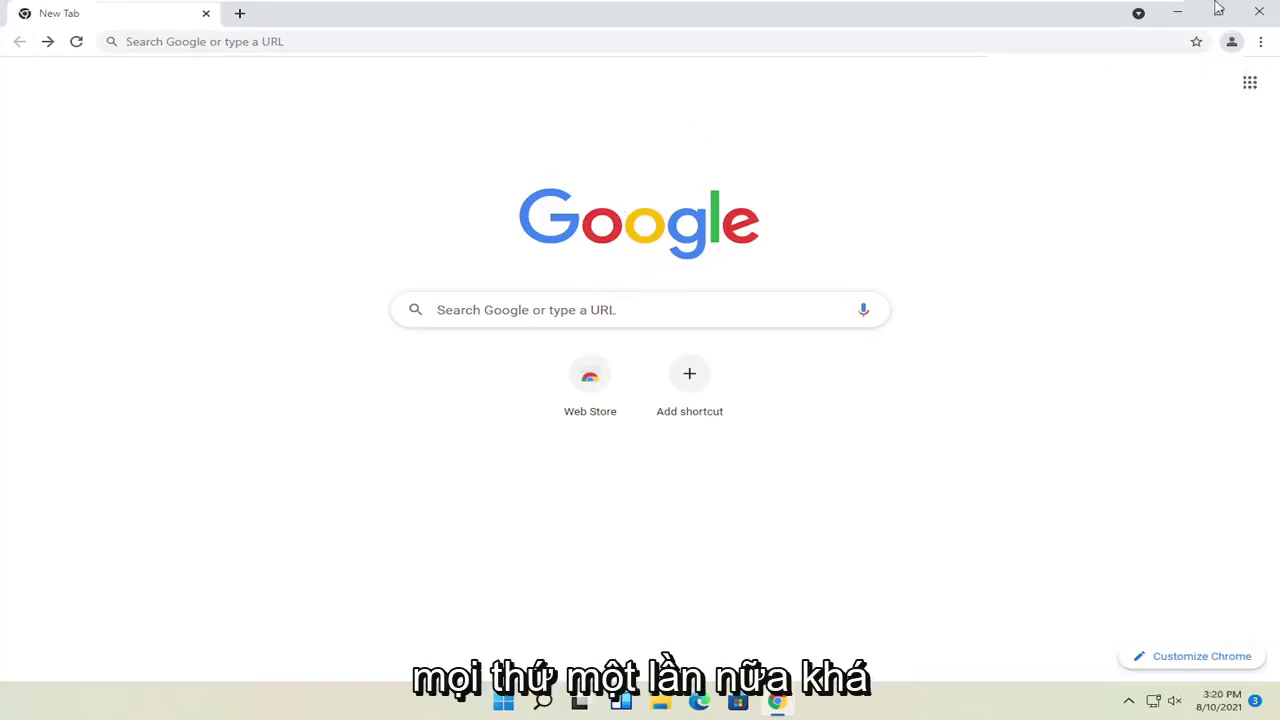
pyautogui.click(1259, 12)
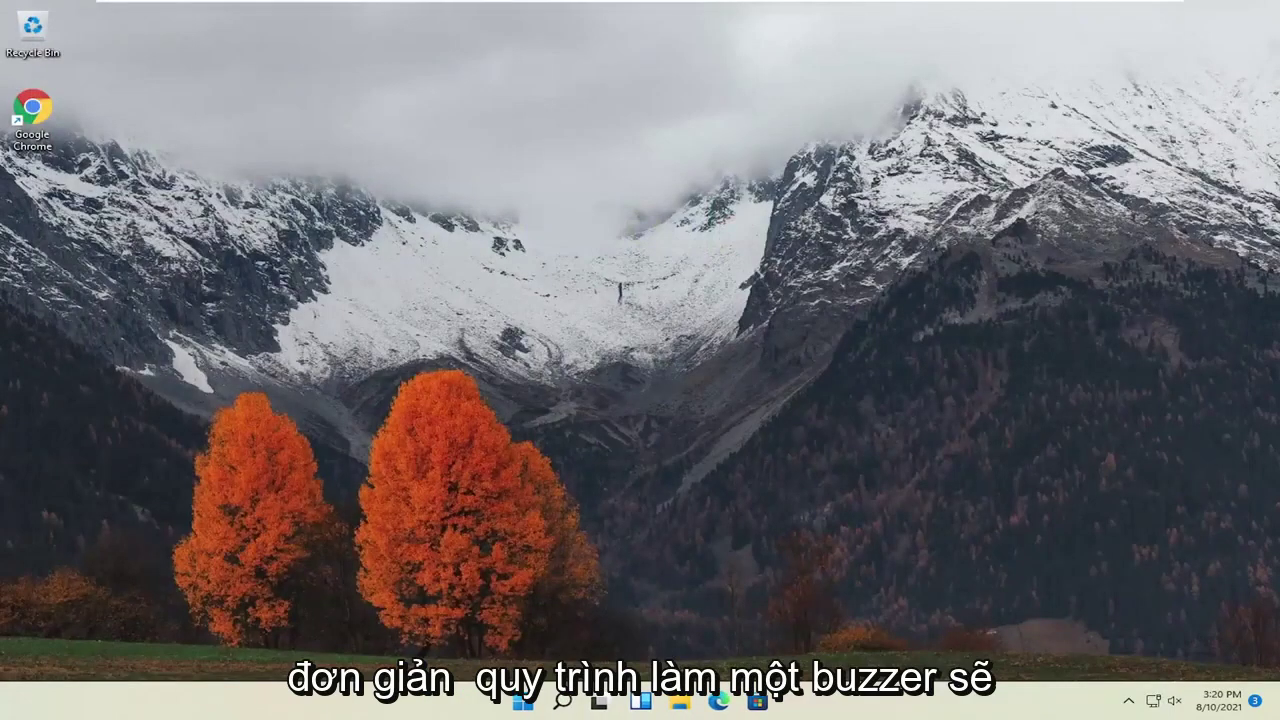